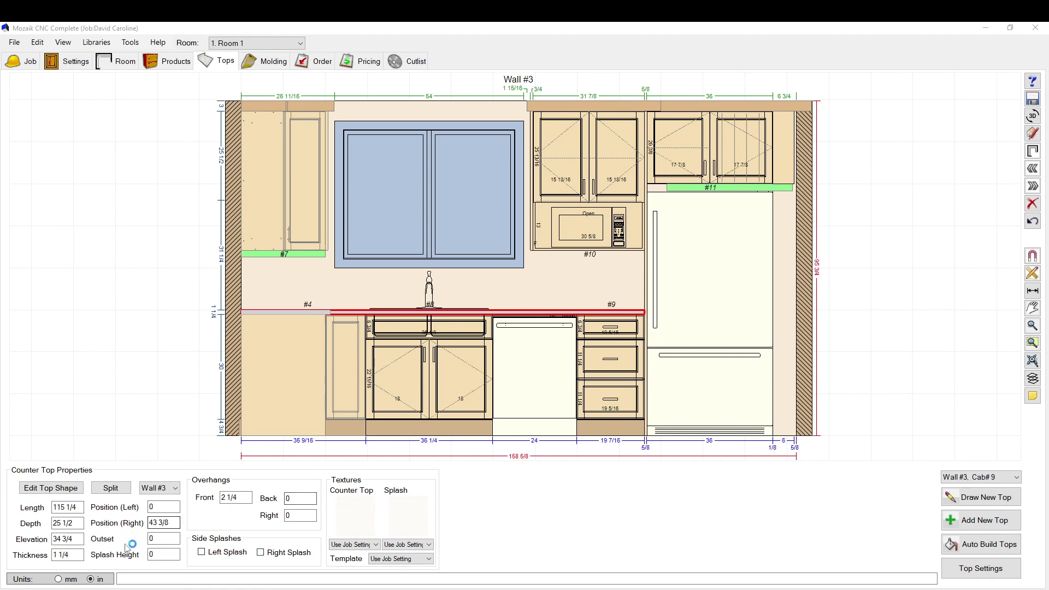
Set the Wall #3 countertop's splash height to 24 inches
click(155, 554)
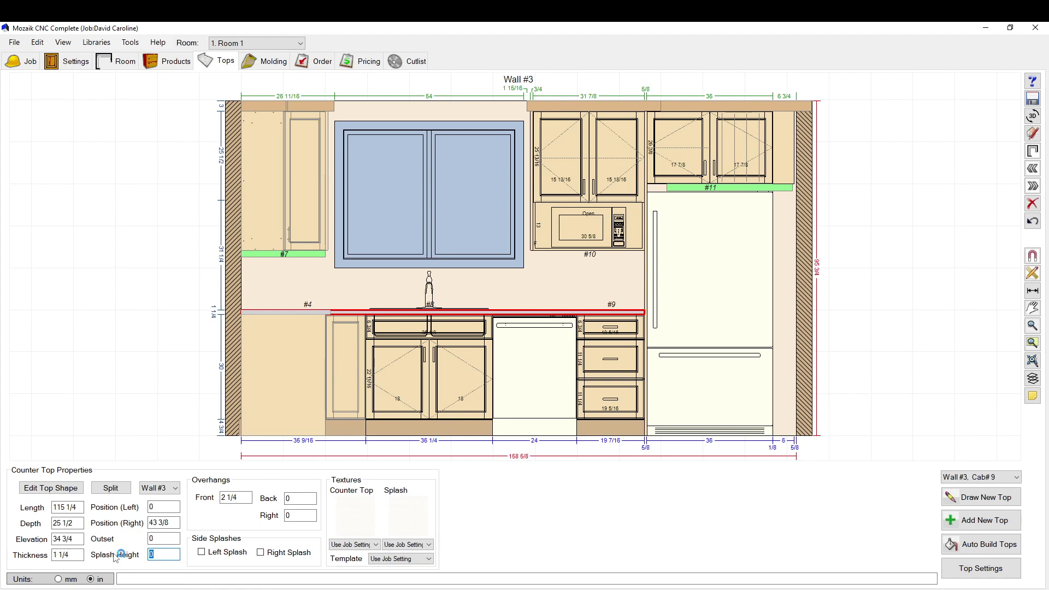
text(24)
key(Return)
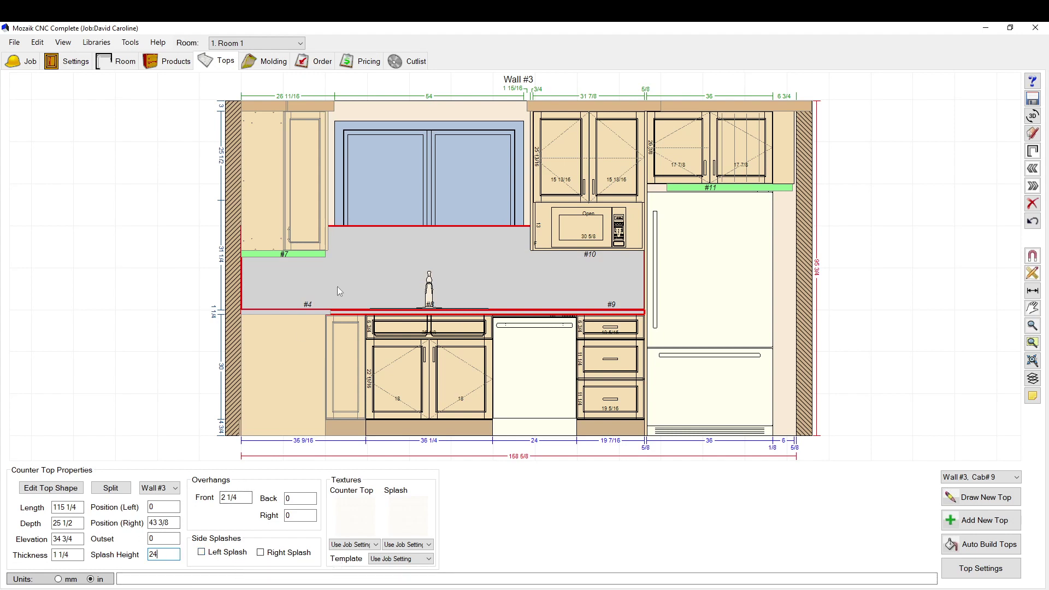
Start shaping the backsplash and add a split point on its top edge
right_click(444, 241)
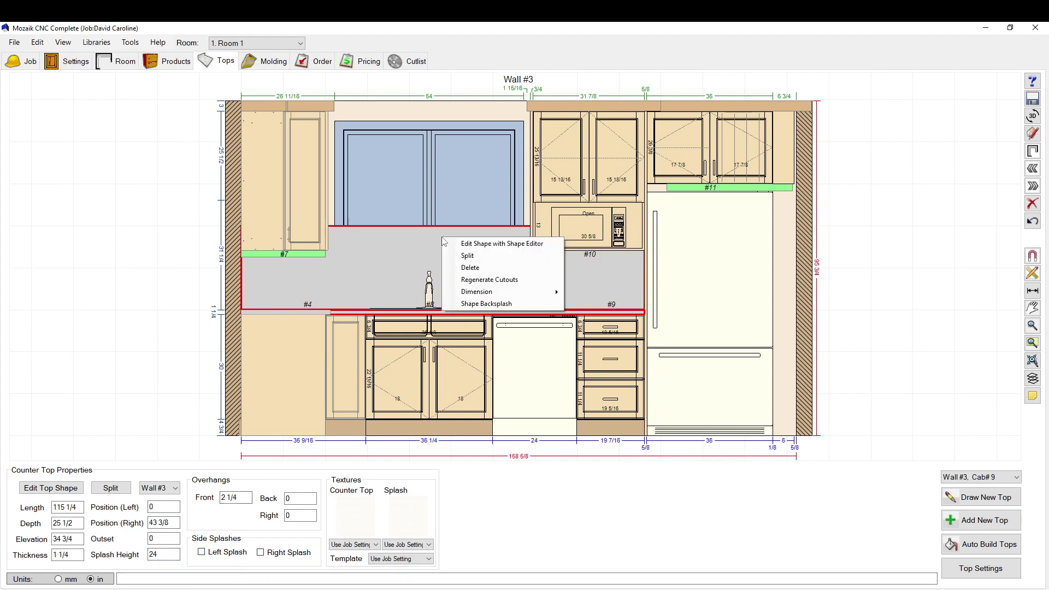
click(503, 304)
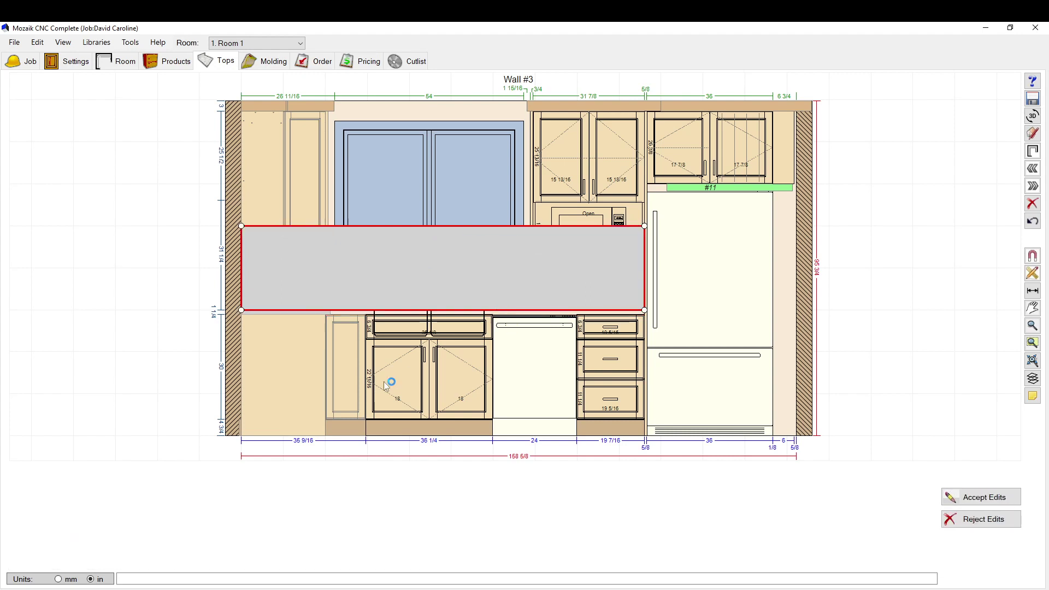
right_click(441, 230)
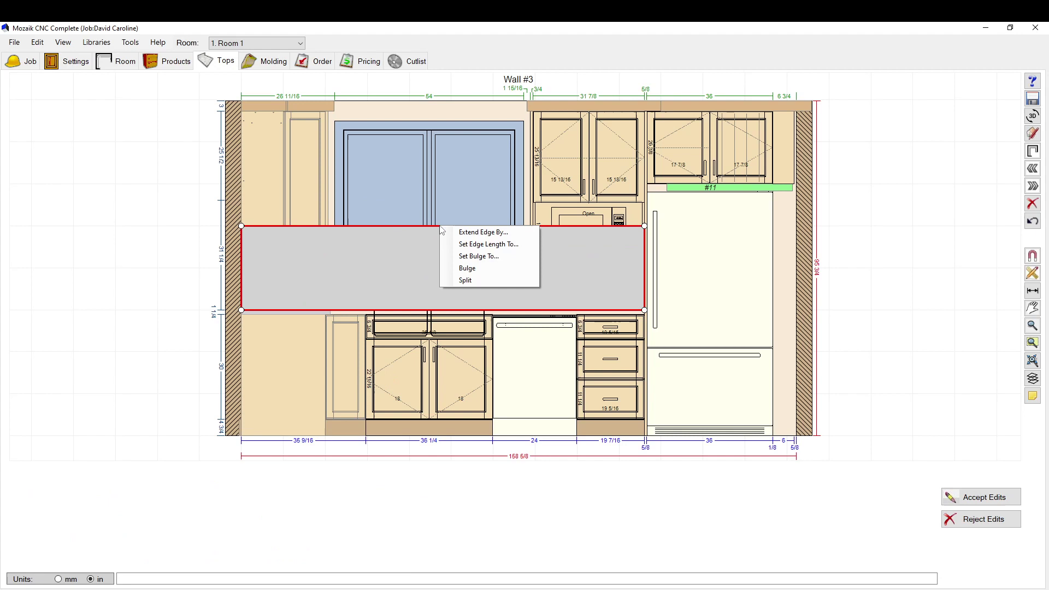
click(467, 281)
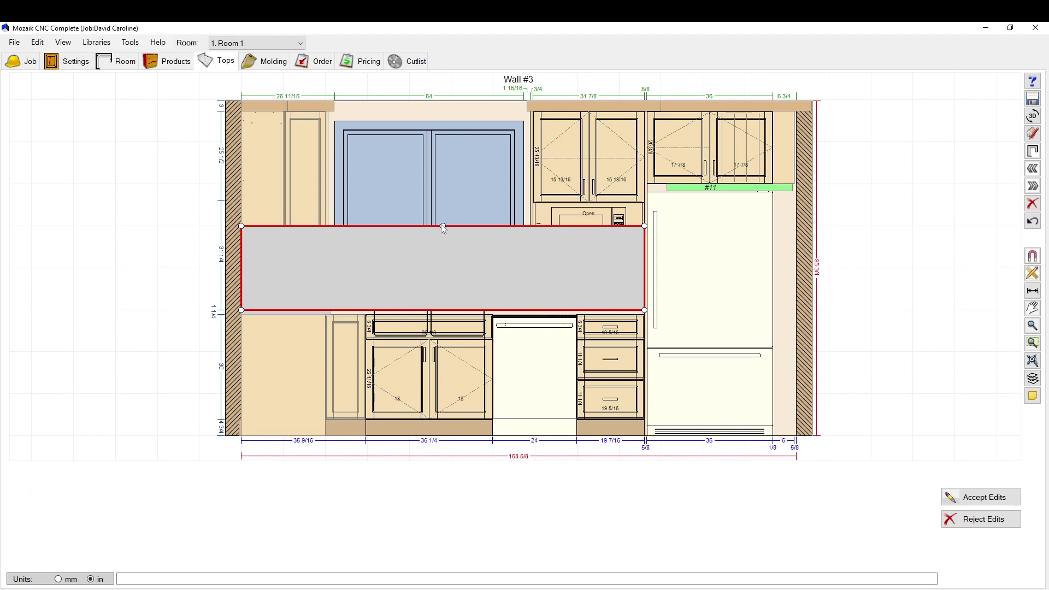
Add two more top-edge points and drag the top-left vertices down toward the left cabinet
right_click(335, 227)
click(364, 279)
right_click(516, 226)
click(546, 280)
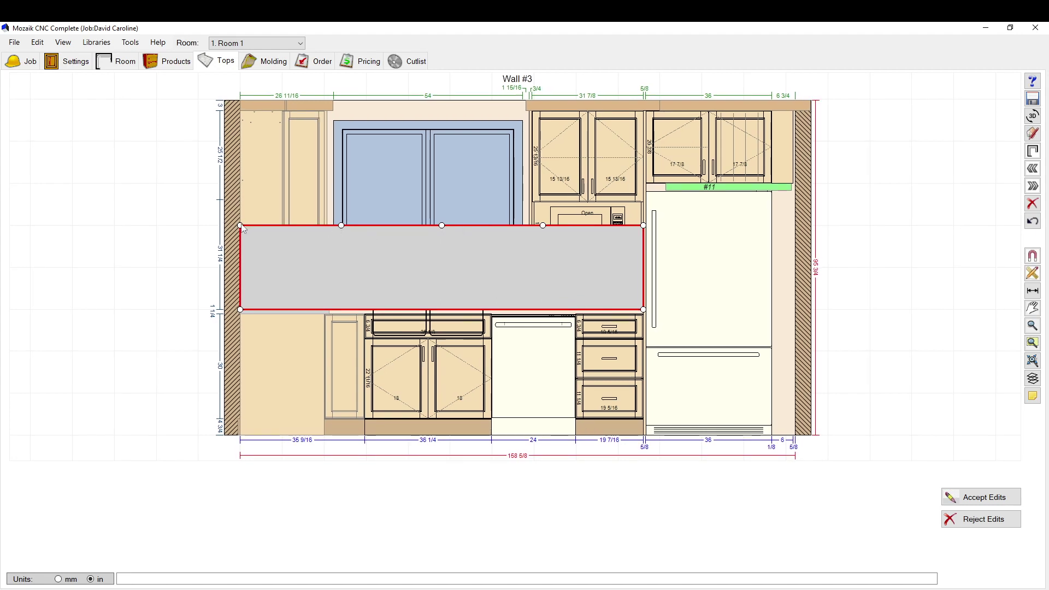
drag(241, 226, 243, 252)
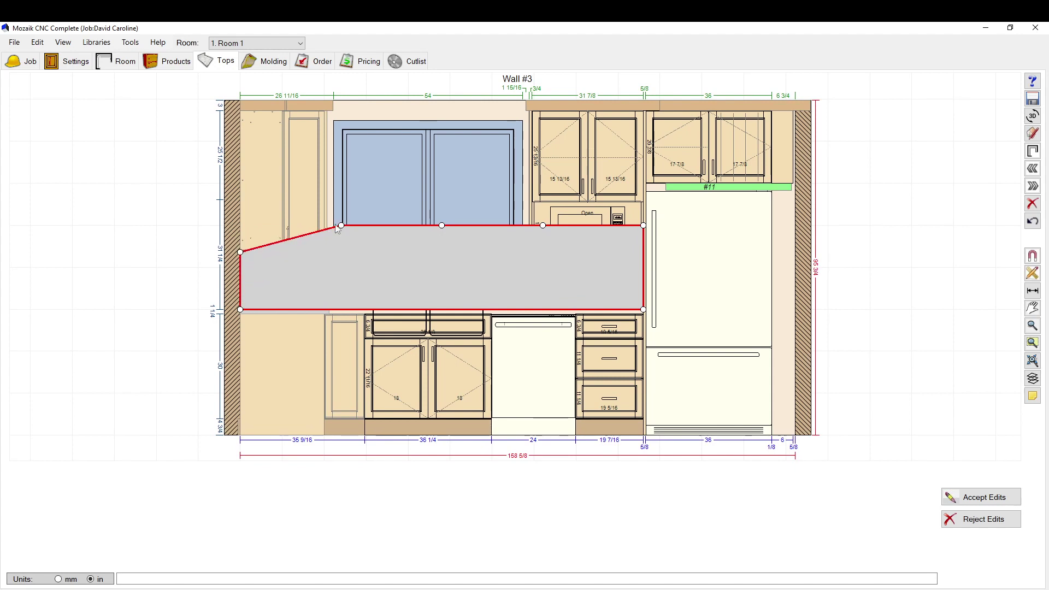
drag(341, 227, 324, 248)
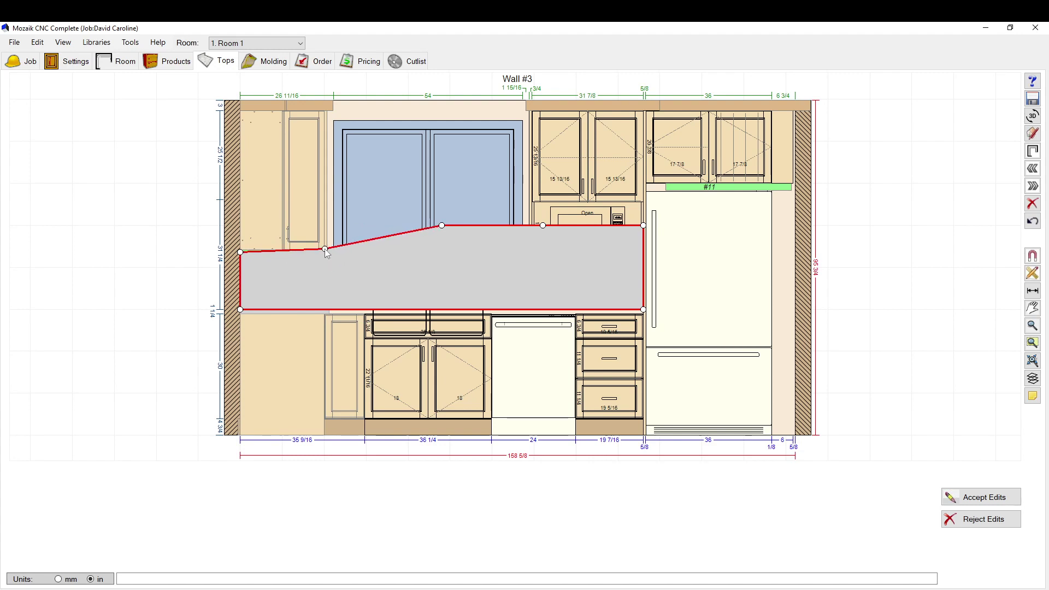
Align the left corner with the cabinet bottom and split the sloped edge to raise a vertical step
scroll(235, 254, up, 5)
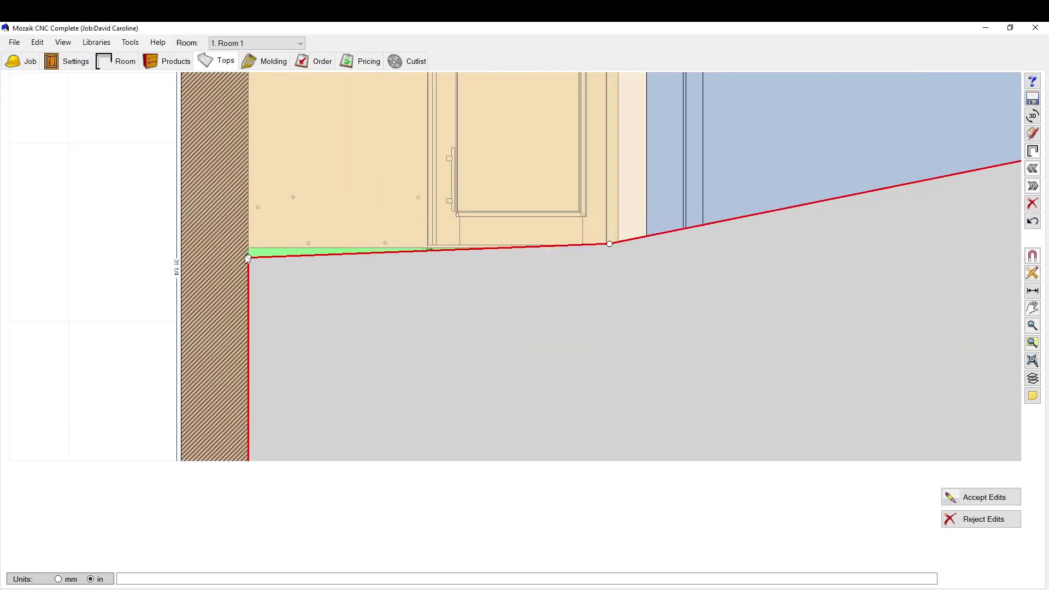
drag(250, 261, 249, 249)
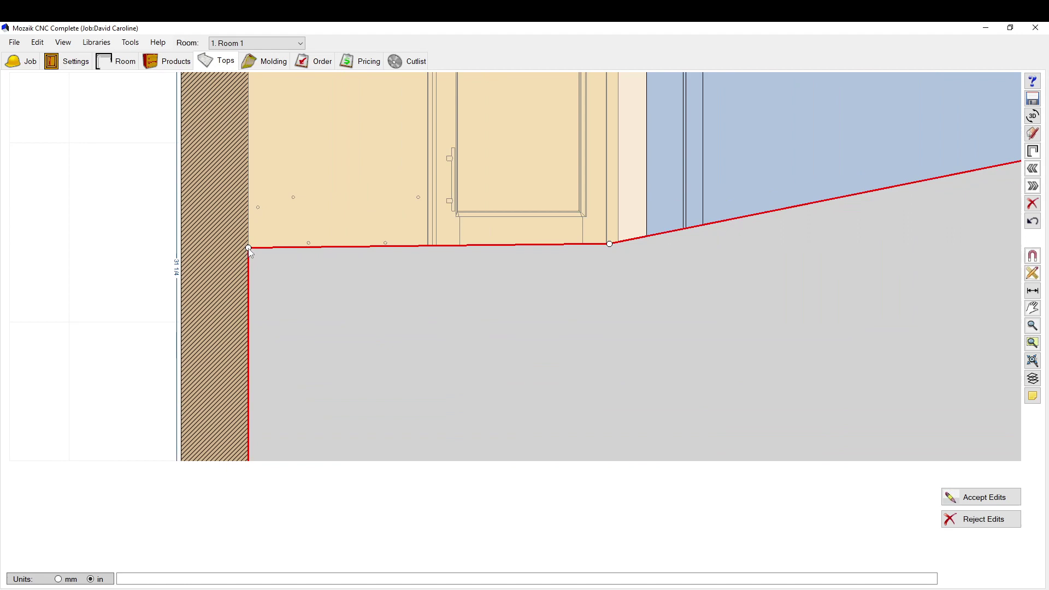
scroll(250, 251, down, 4)
scroll(419, 248, up, 3)
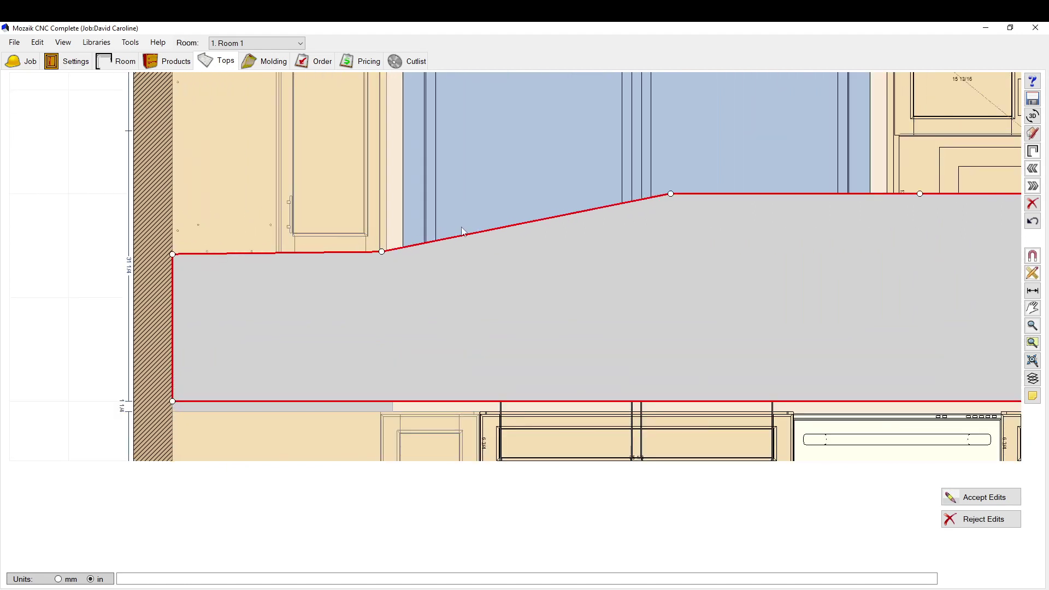
right_click(486, 235)
click(517, 286)
drag(527, 224, 383, 168)
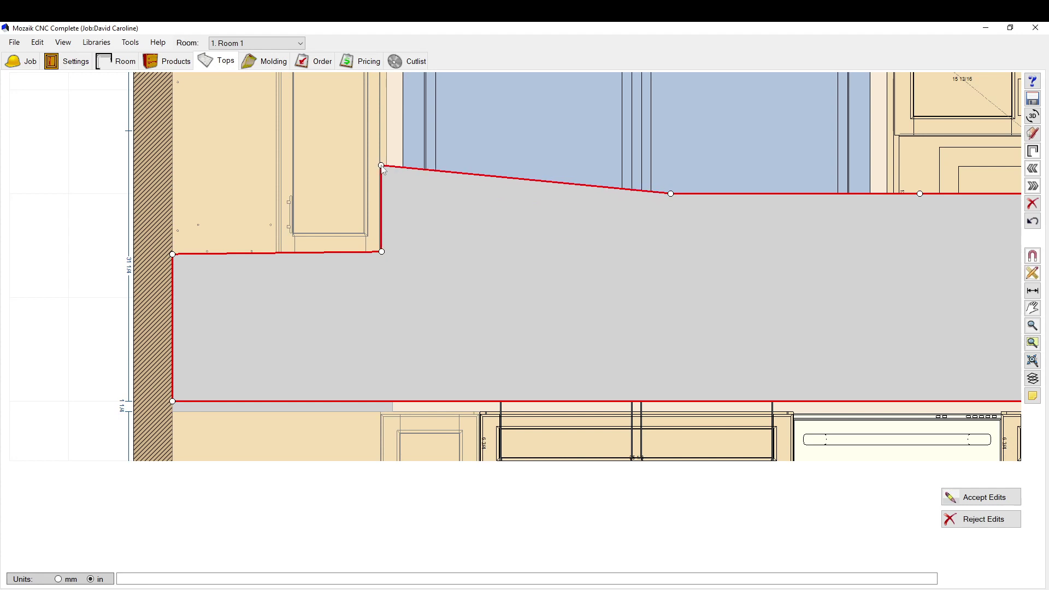
Add another top-edge point, straighten the step vertically, and drop a point to the window's lower-left corner
right_click(402, 173)
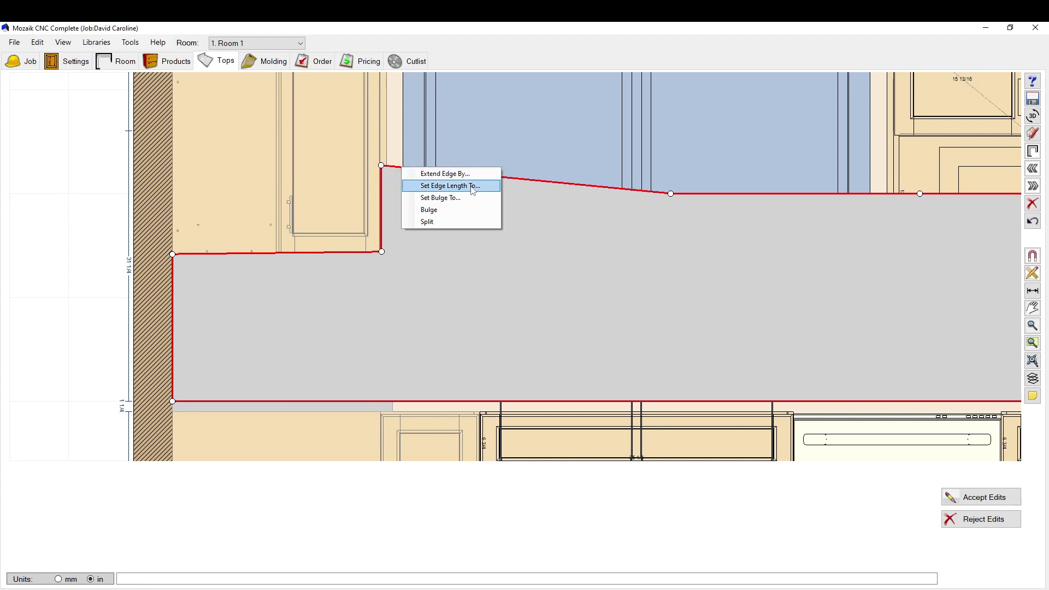
click(464, 218)
mouse_move(525, 179)
mouse_down()
mouse_move(467, 170)
mouse_move(513, 185)
mouse_up()
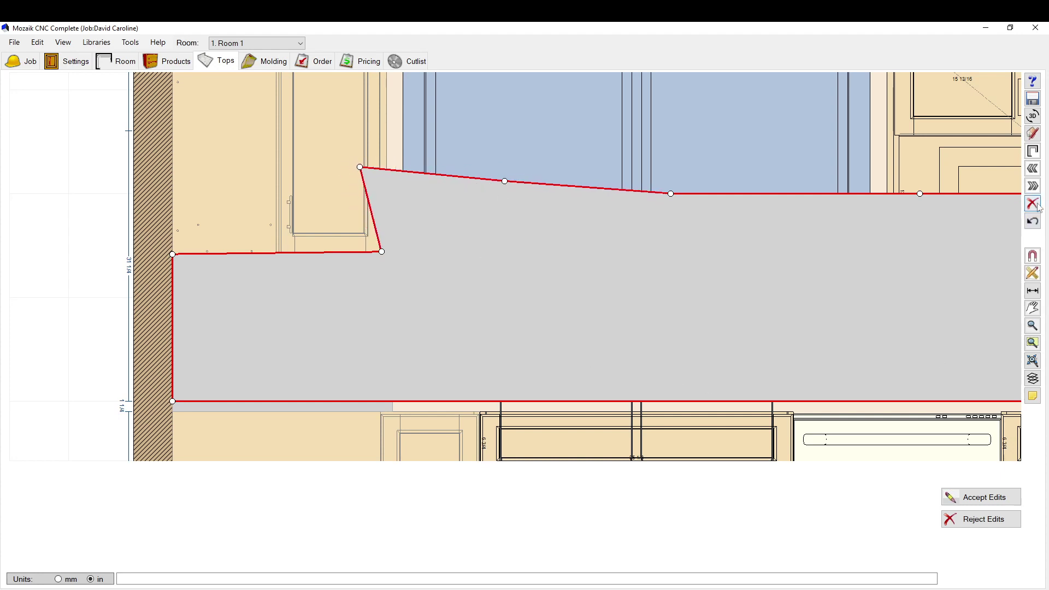
click(1032, 224)
drag(360, 168, 382, 169)
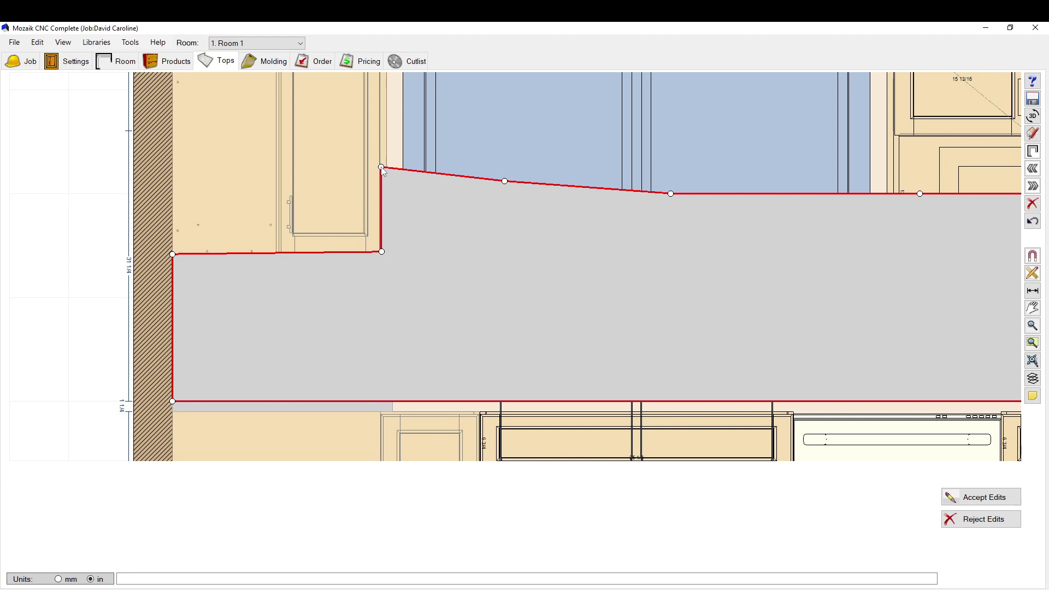
drag(506, 181, 404, 168)
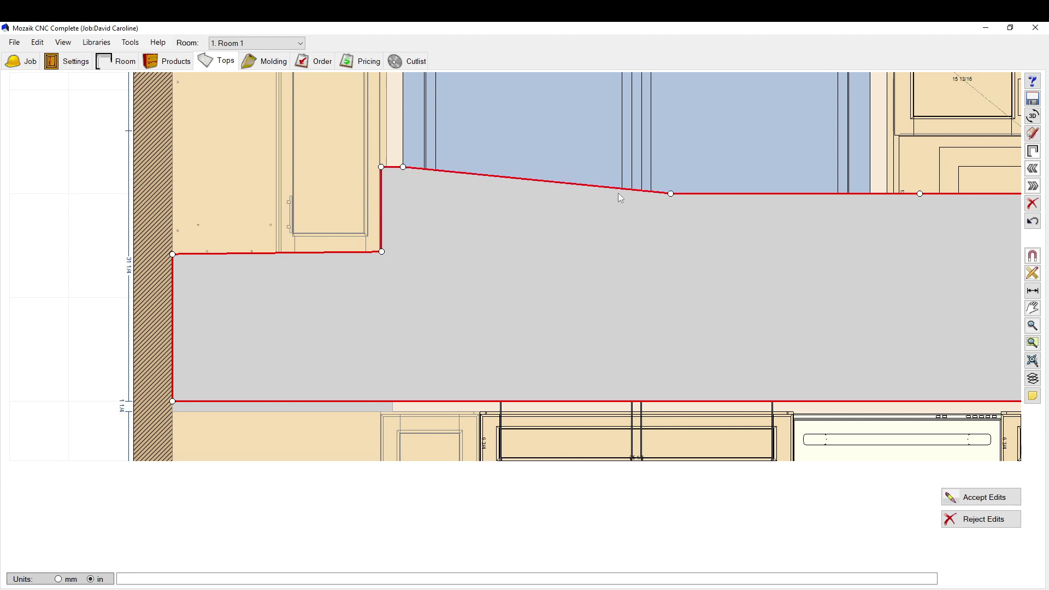
drag(670, 195, 403, 300)
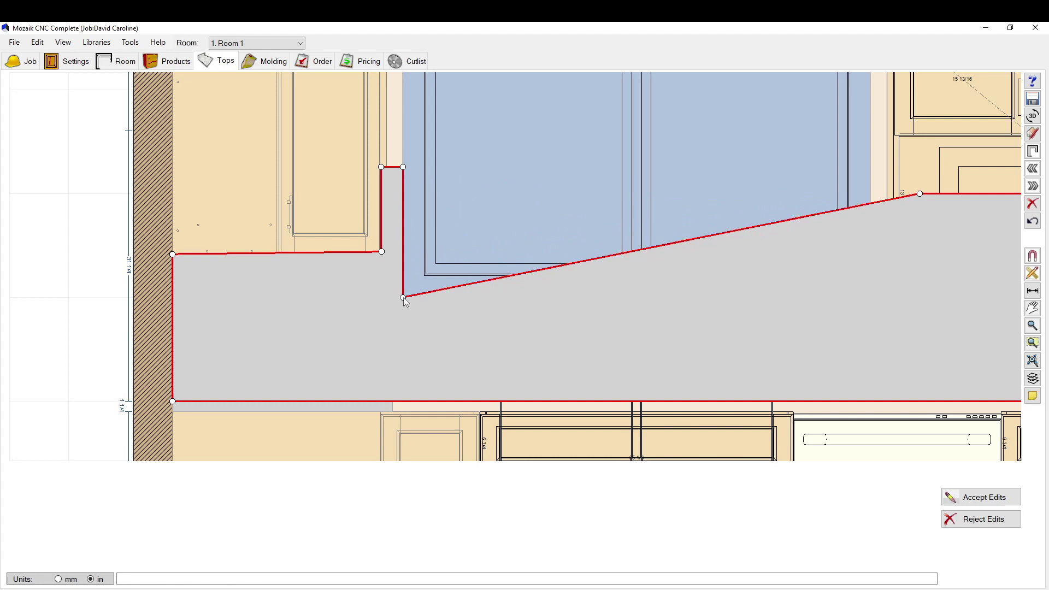
Split the sloped edge and square off the corner at the window's lower-right side
right_click(787, 224)
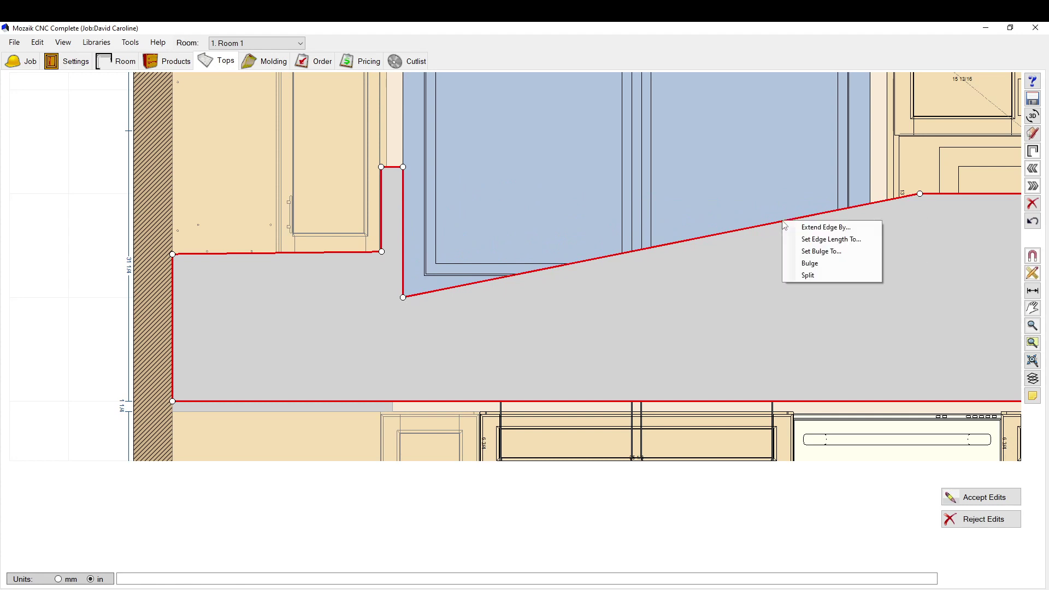
click(808, 274)
drag(661, 247, 872, 300)
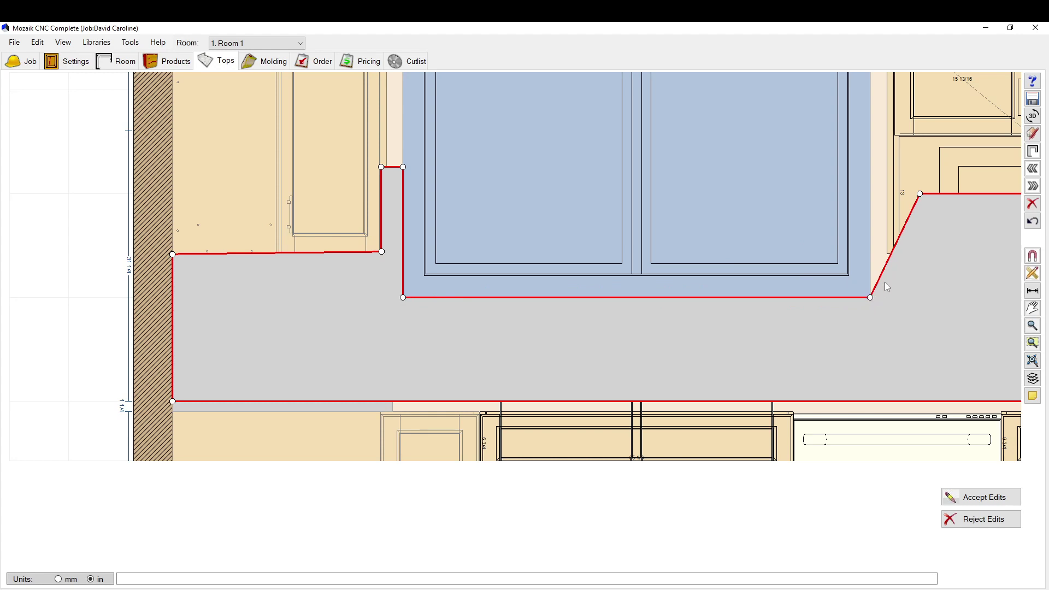
right_click(887, 261)
click(915, 316)
drag(896, 247, 872, 197)
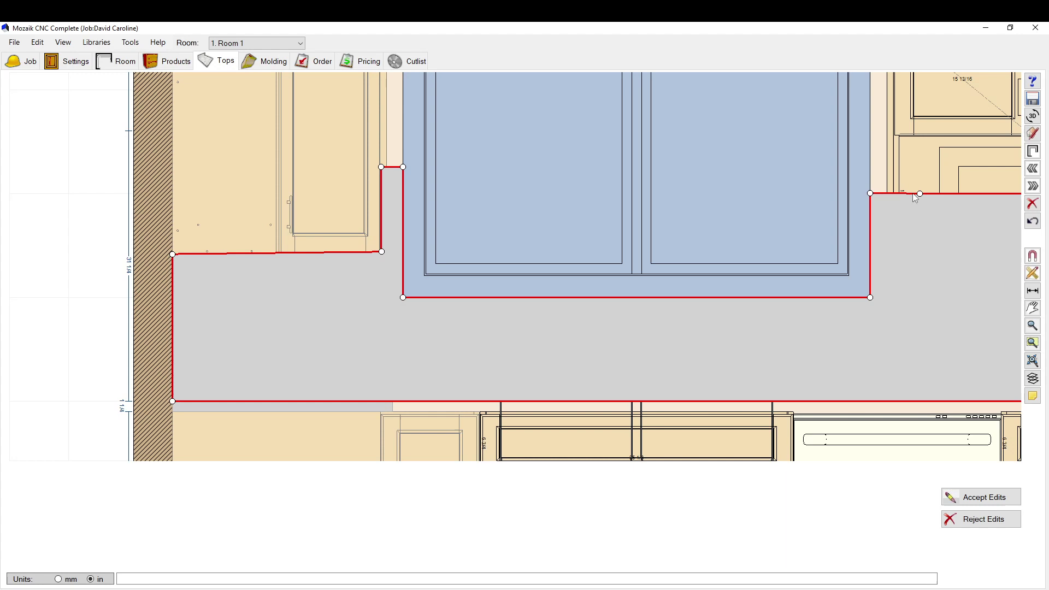
drag(920, 193, 888, 193)
Notch the top edge and lower the right end beneath the microwave cabinet
scroll(777, 224, down, 3)
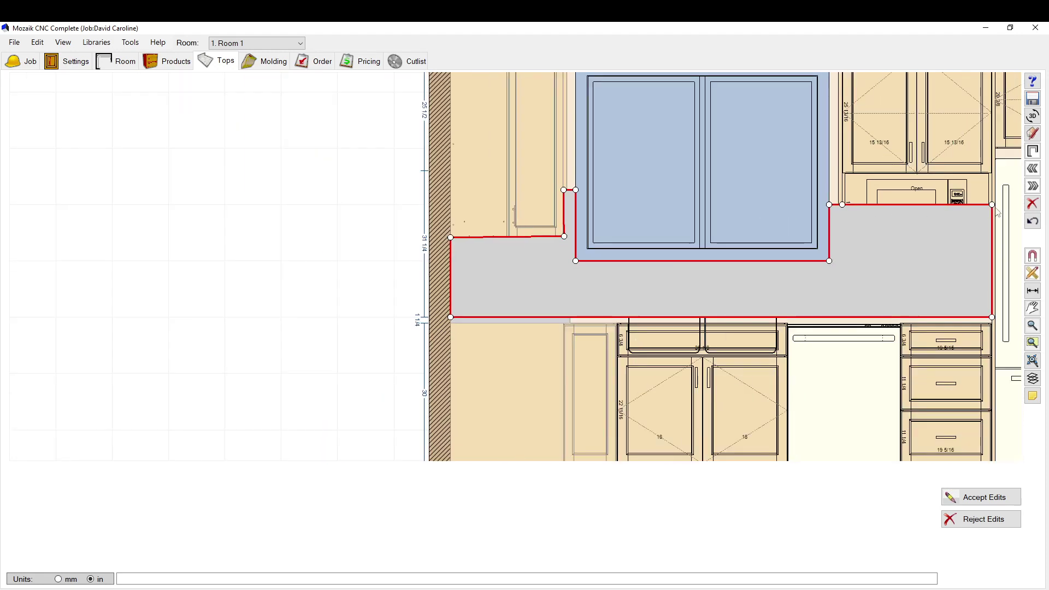
scroll(877, 213, up, 3)
right_click(830, 207)
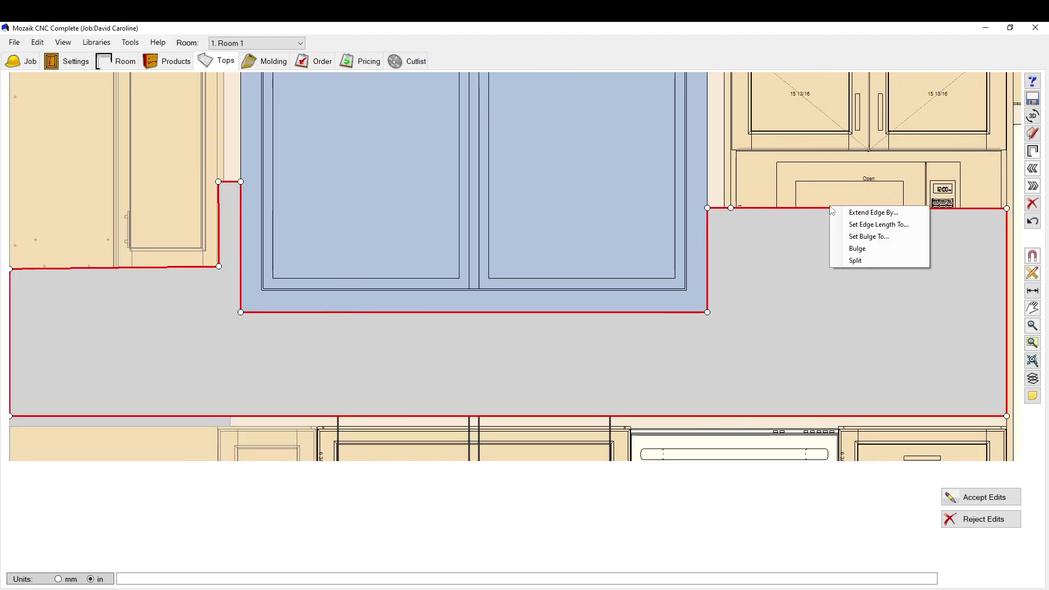
click(853, 259)
drag(869, 208, 732, 277)
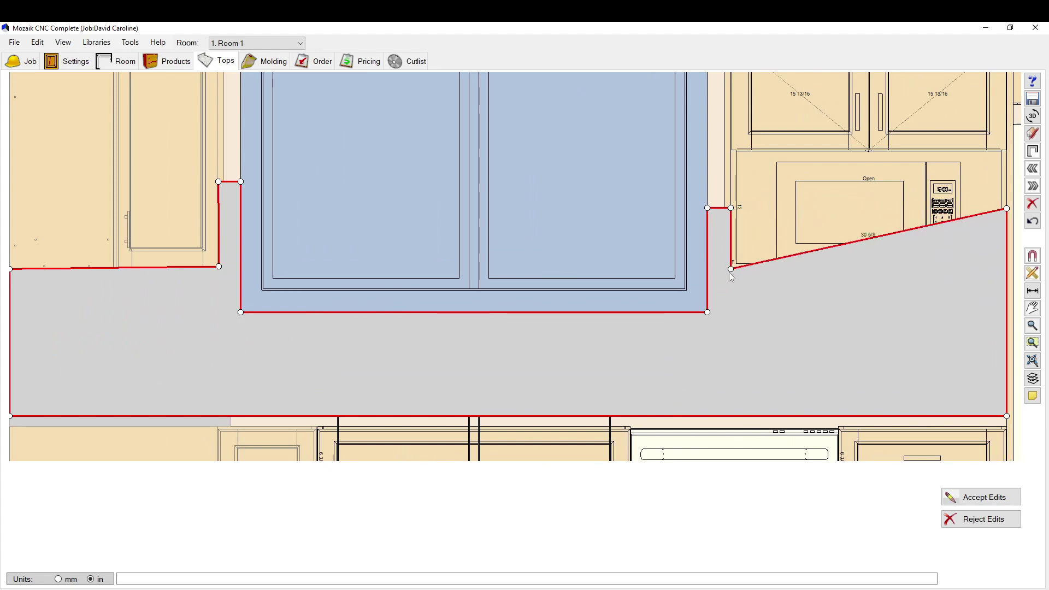
drag(1008, 211, 1008, 272)
scroll(786, 307, down, 3)
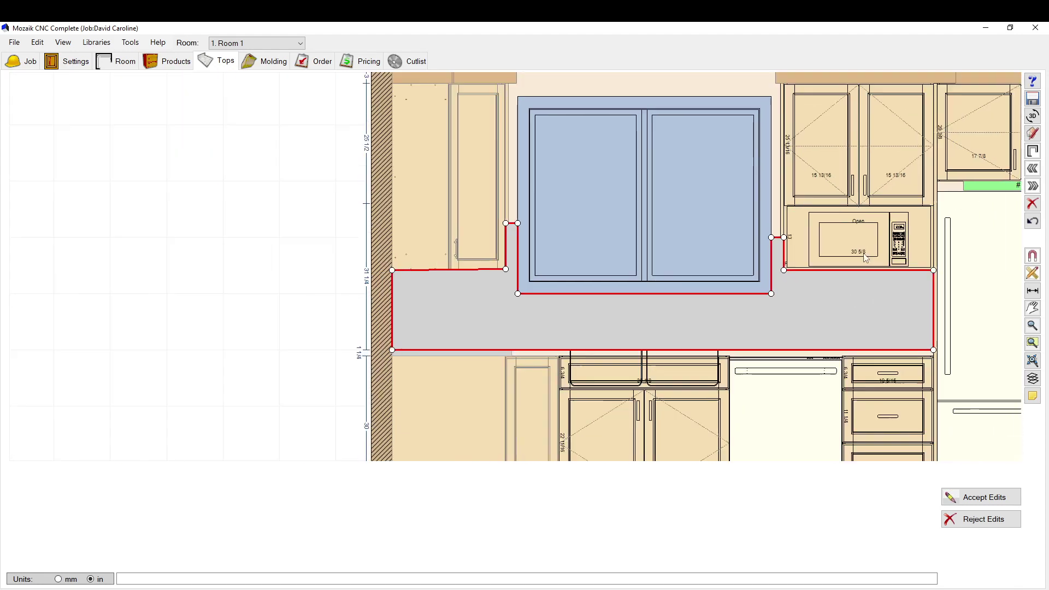
scroll(483, 249, up, 2)
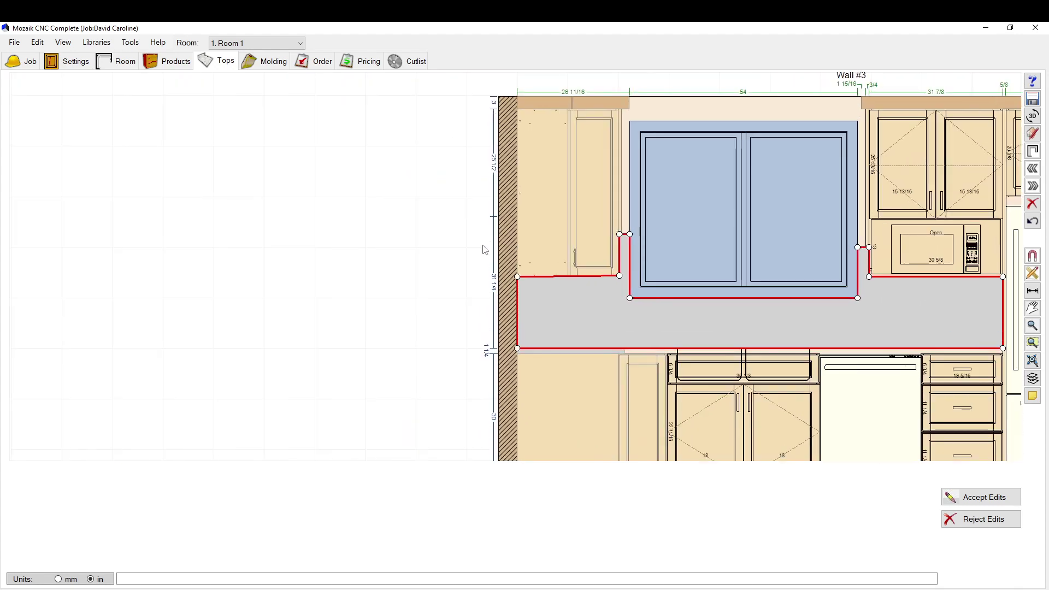
Accept the reshaped backsplash outline
click(986, 498)
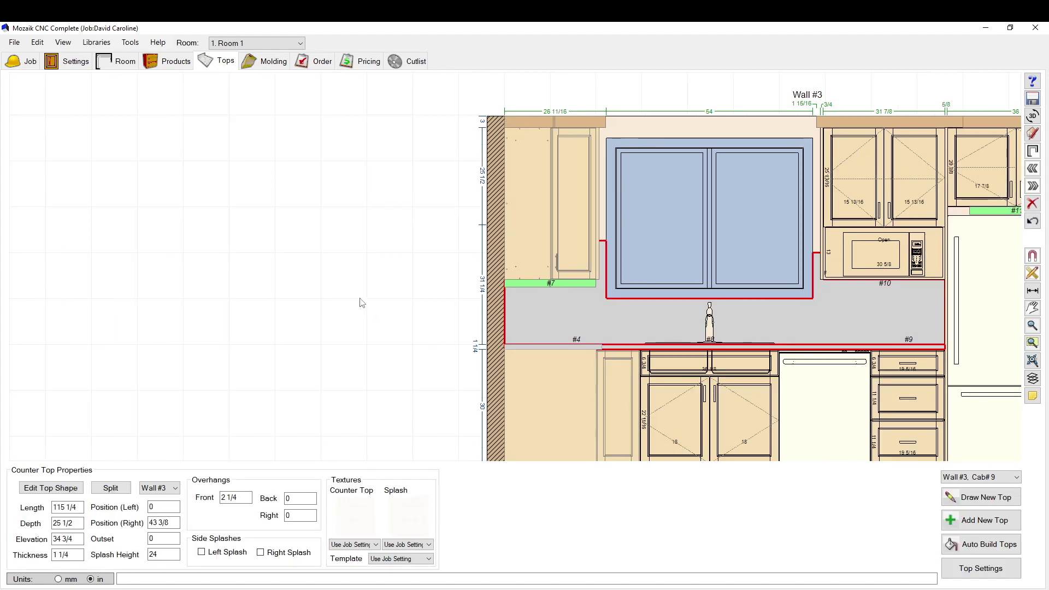
scroll(360, 300, down, 3)
scroll(580, 328, up, 2)
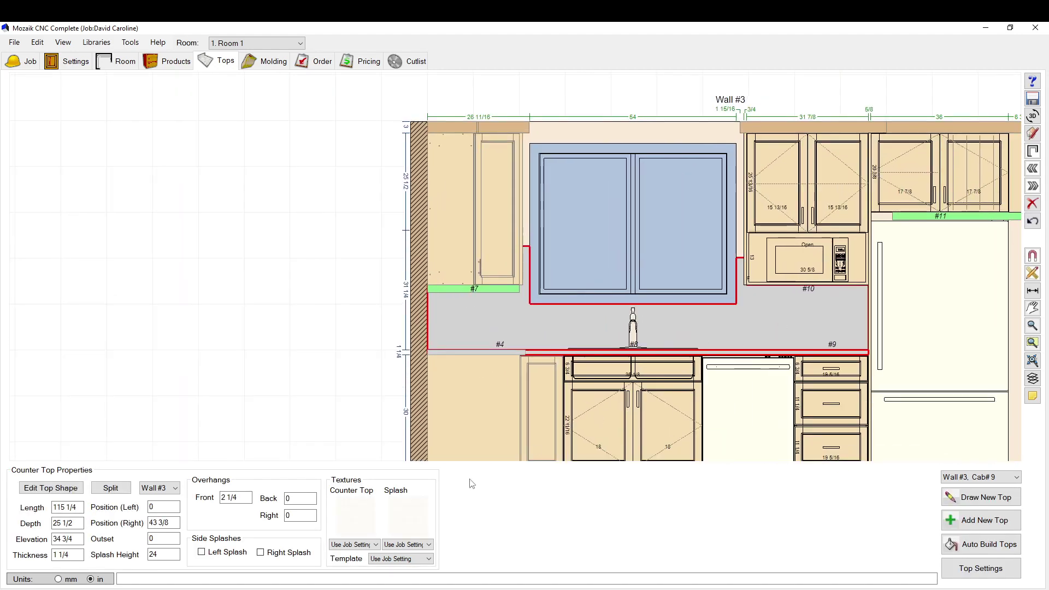
Apply the Cambria Brittanicca.jpg marble texture to the splash
click(400, 511)
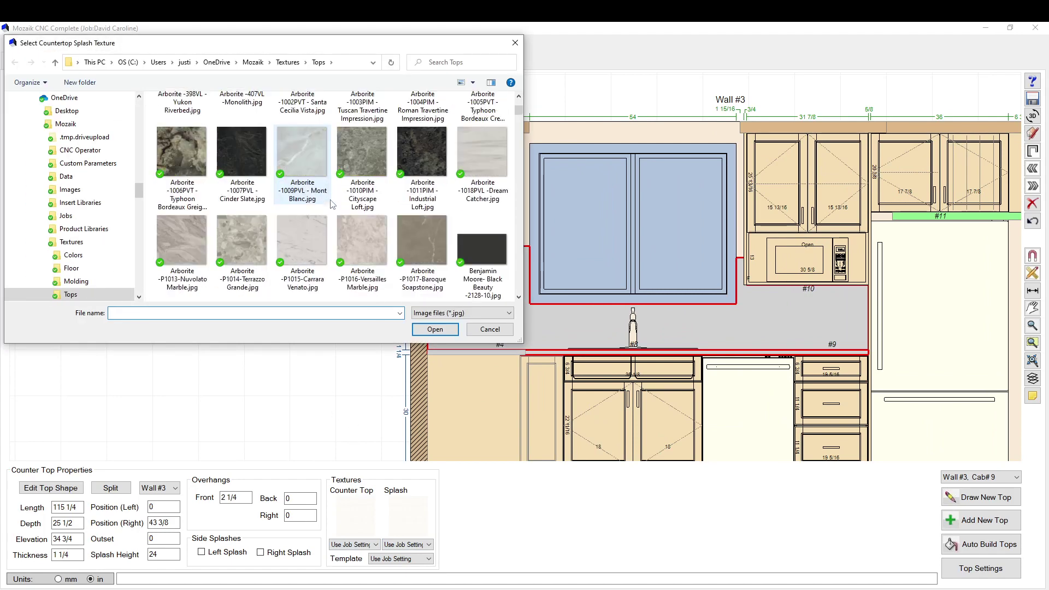
scroll(331, 204, down, 3)
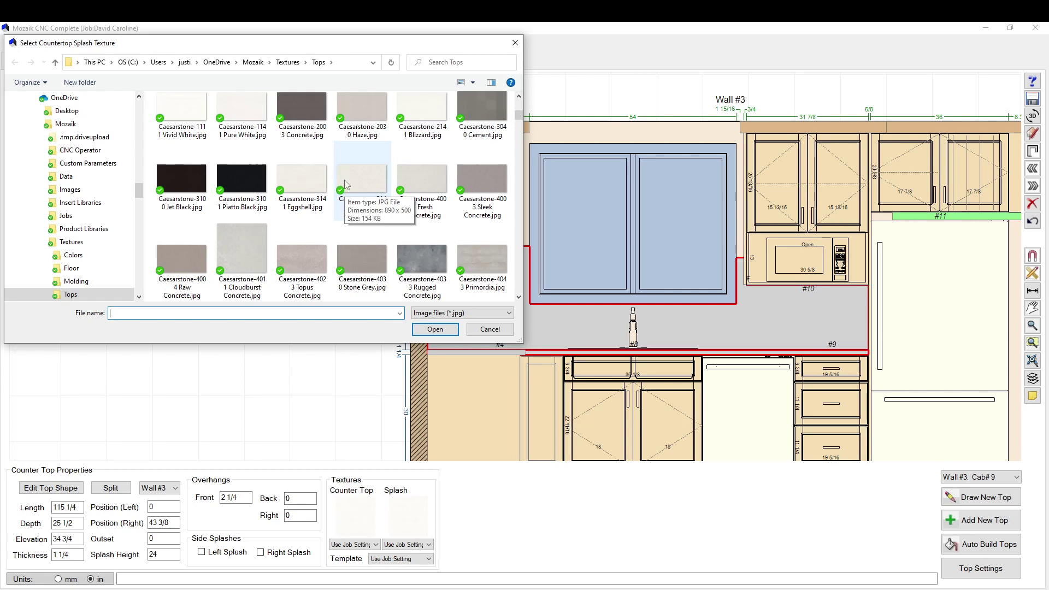
scroll(344, 179, down, 5)
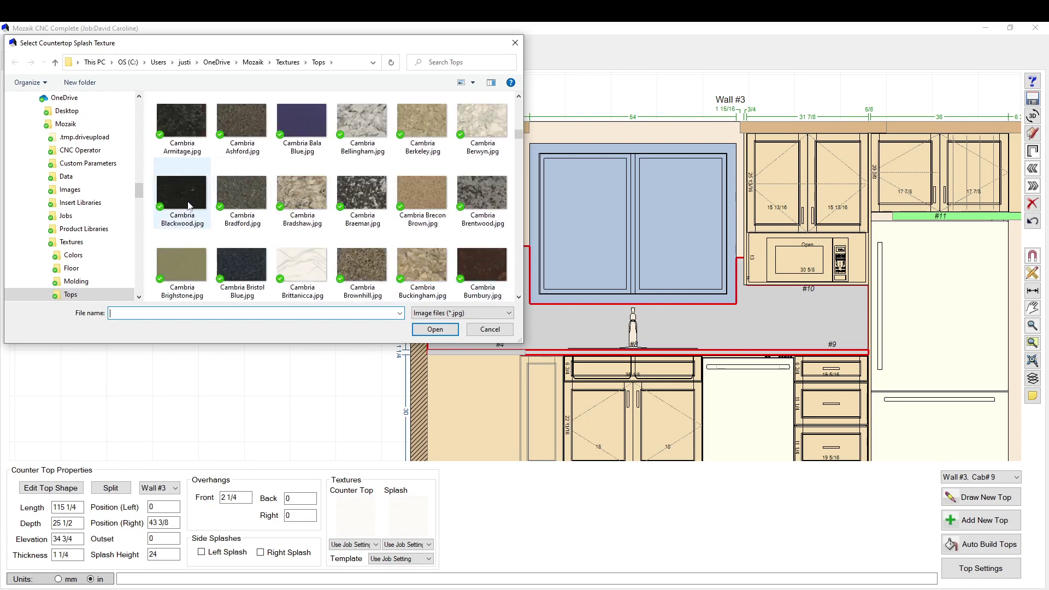
scroll(273, 206, down, 1)
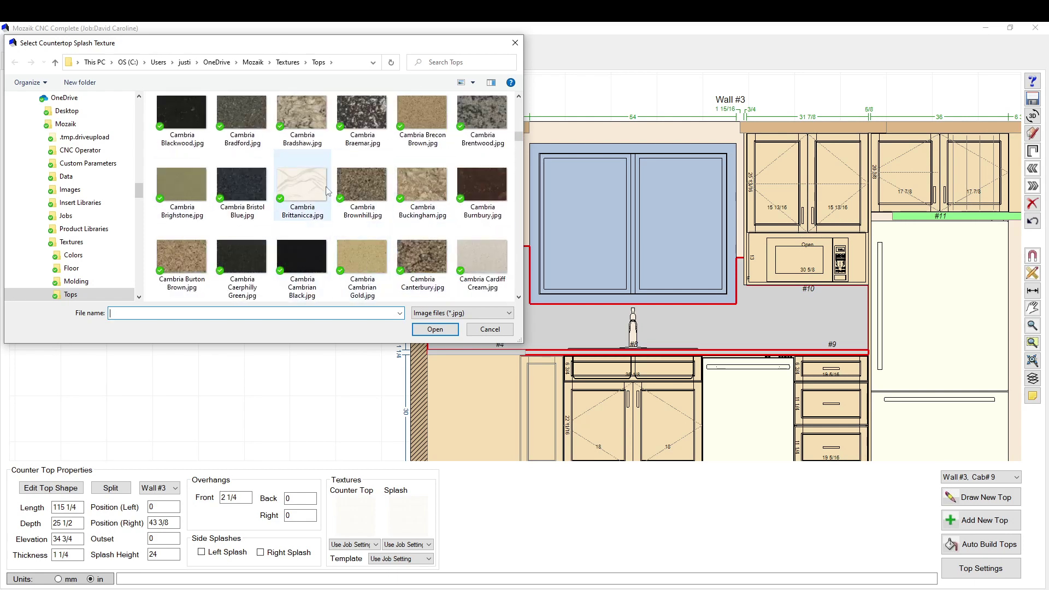
double_click(303, 205)
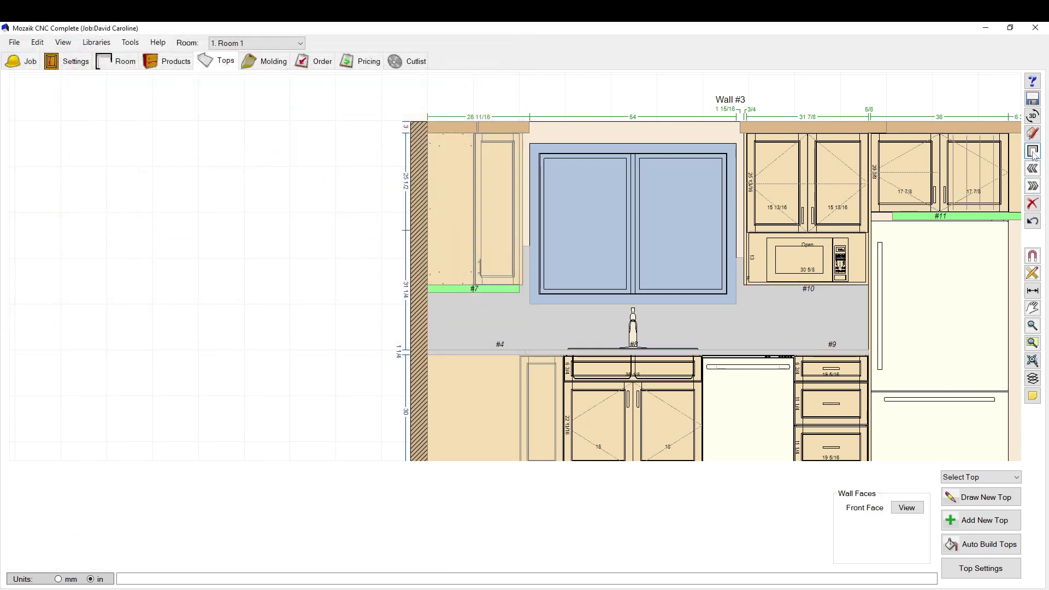
Preview Wall #3 in filled 3D, orbiting to see the backsplash from the side
click(1033, 116)
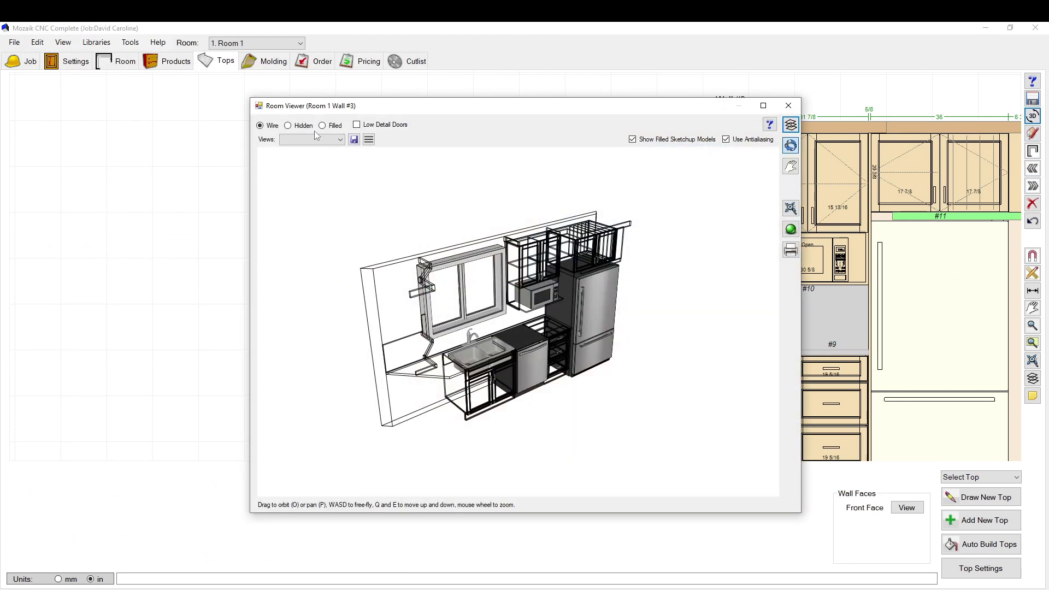
click(321, 126)
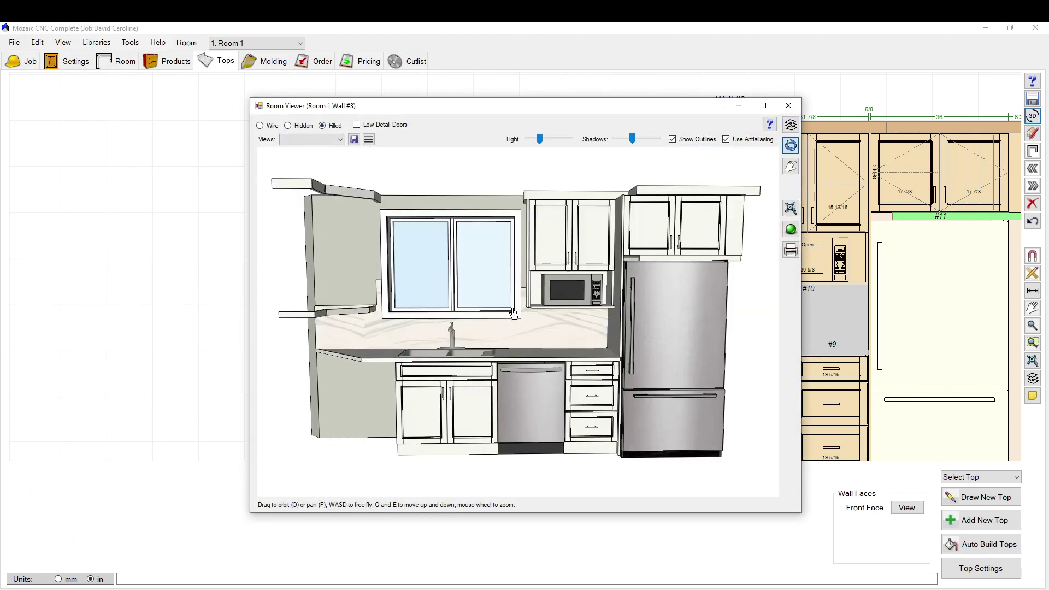
drag(514, 313, 590, 322)
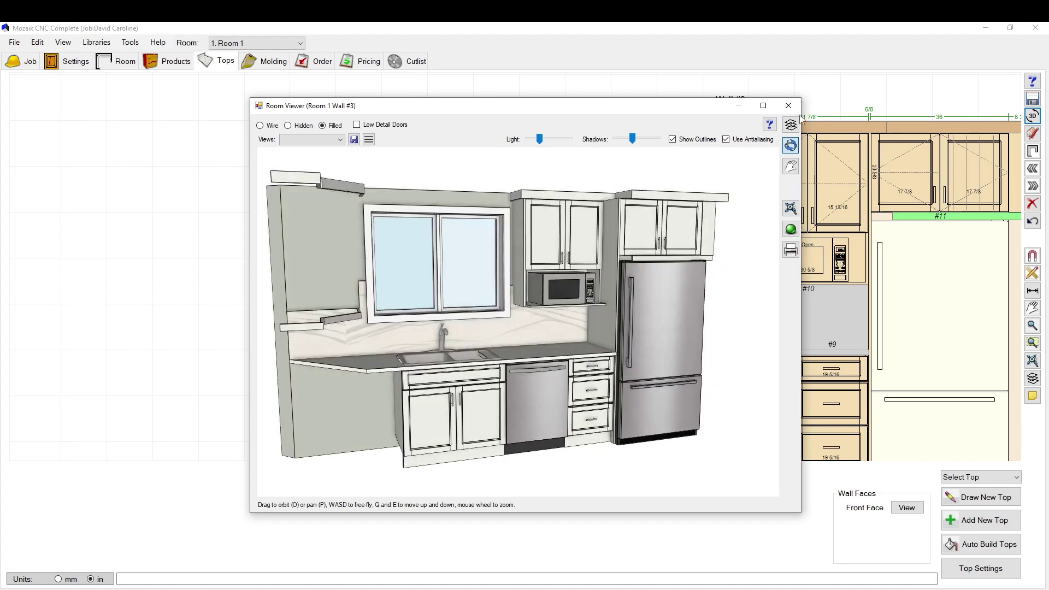
click(788, 106)
Switch to the whole-room plan view and orbit it to eye level
click(1032, 151)
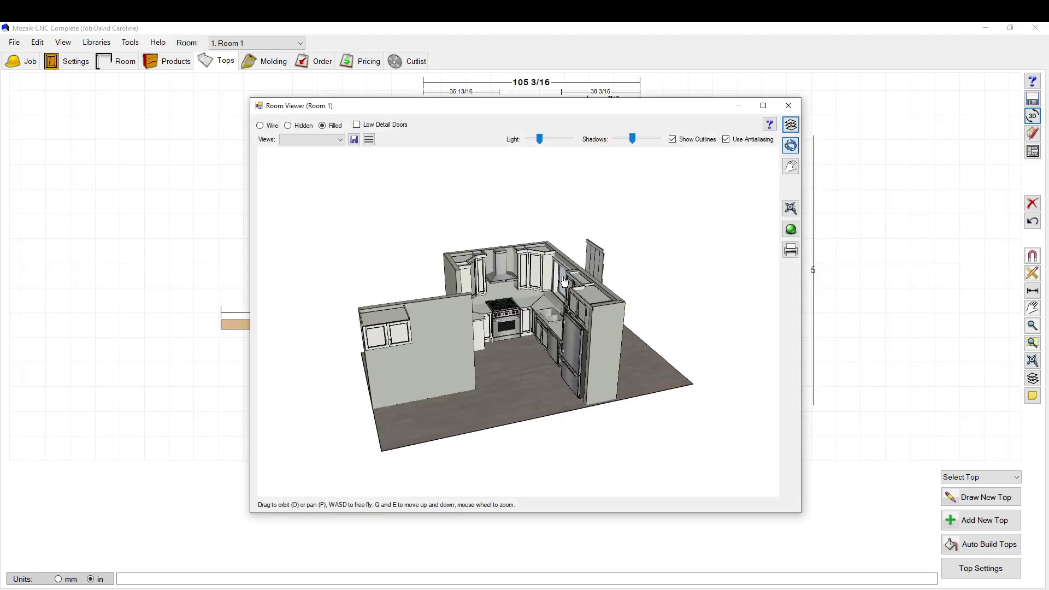
scroll(564, 282, up, 10)
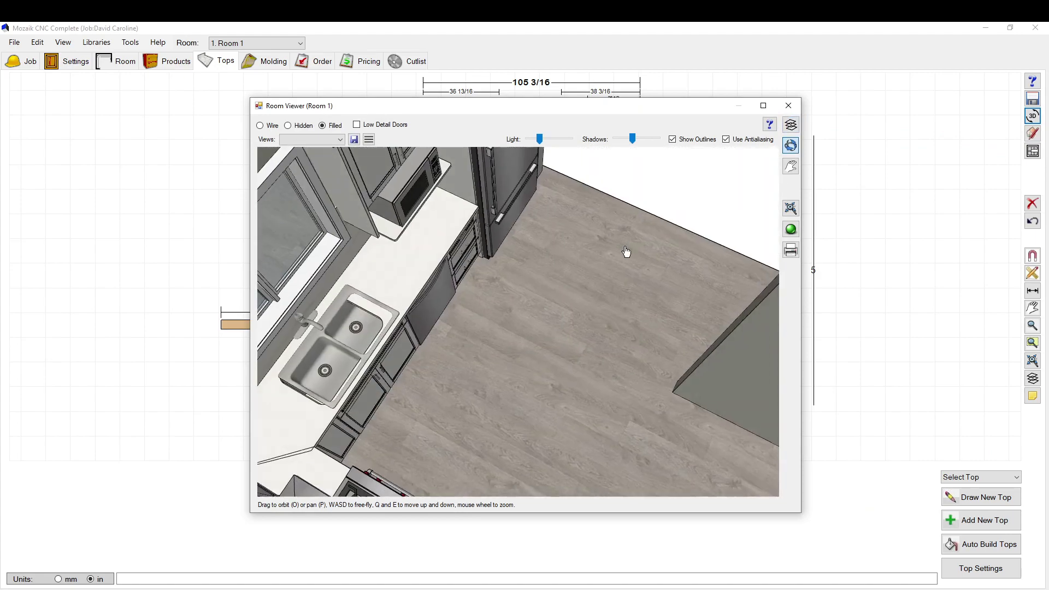
drag(627, 252, 568, 257)
Close the 3D preview and regenerate countertop 3's sink cutout
click(788, 105)
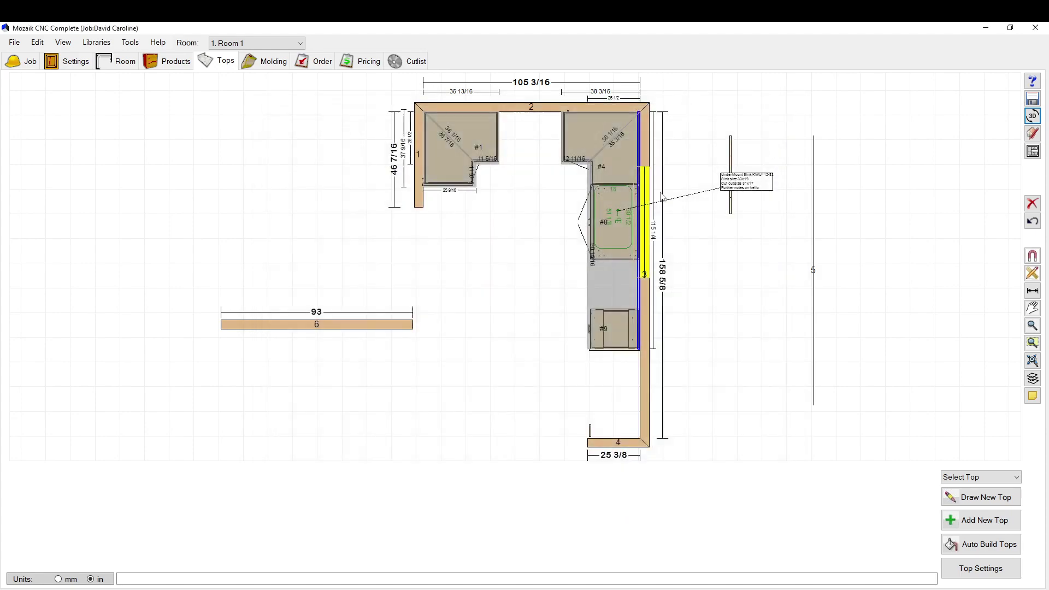
right_click(614, 255)
click(650, 304)
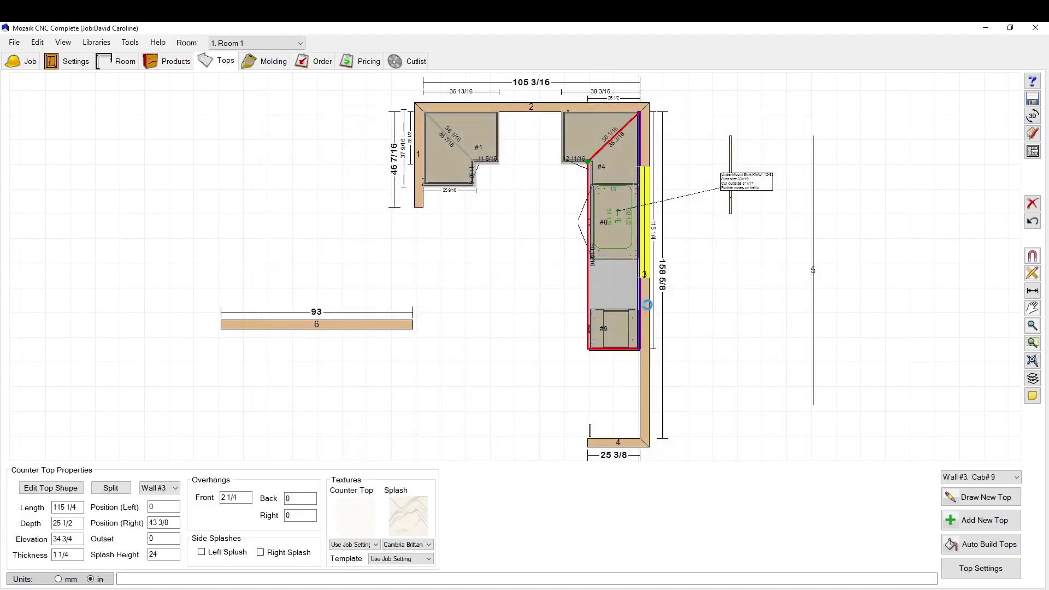
click(506, 305)
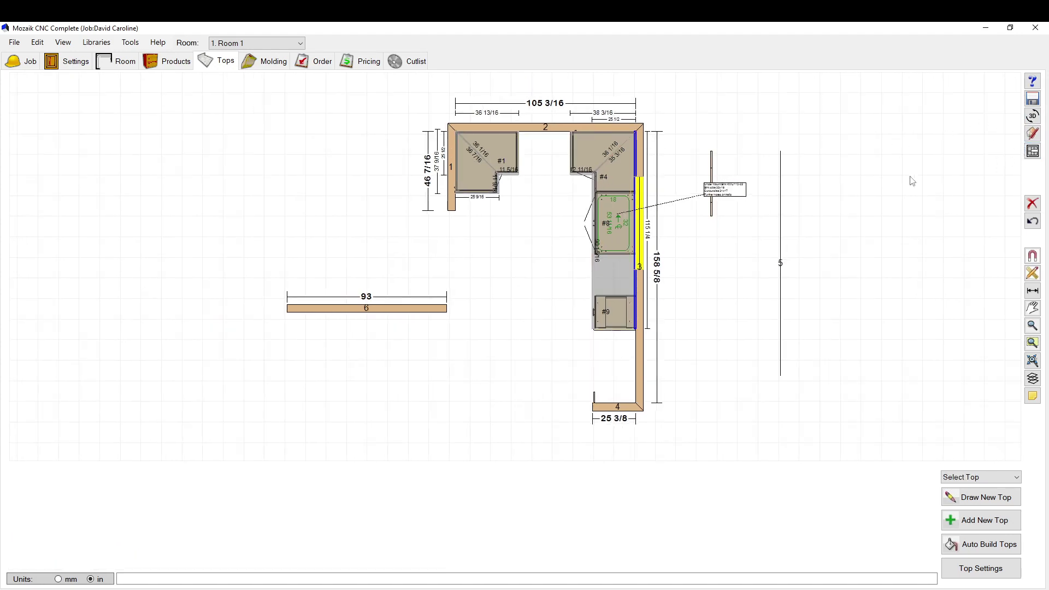
Reshape the Wall #3 backsplash, deleting a vertex and bulging an arc beside the window
click(1033, 151)
right_click(690, 330)
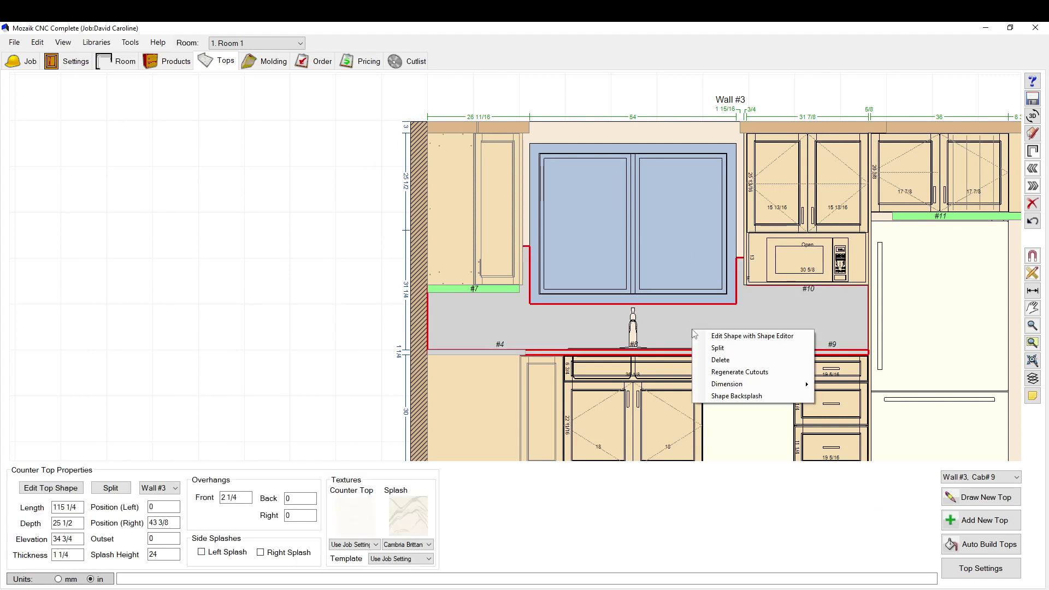
click(745, 397)
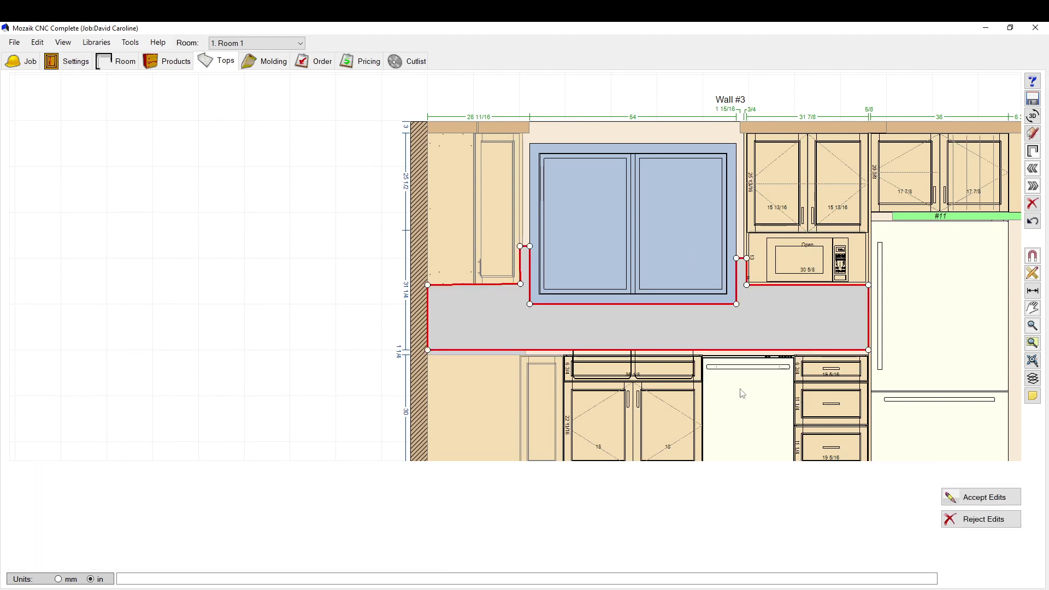
right_click(744, 261)
click(763, 300)
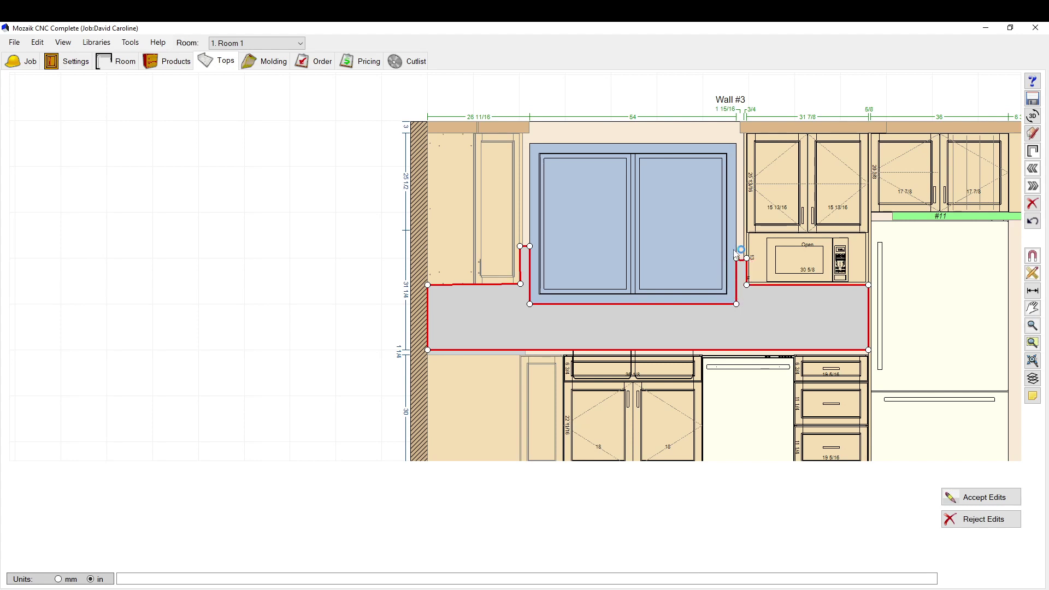
mouse_move(737, 255)
mouse_down()
mouse_move(737, 230)
mouse_move(741, 251)
mouse_up()
Reject the backsplash shape edits, dropping the rounded arc beside the window
click(958, 520)
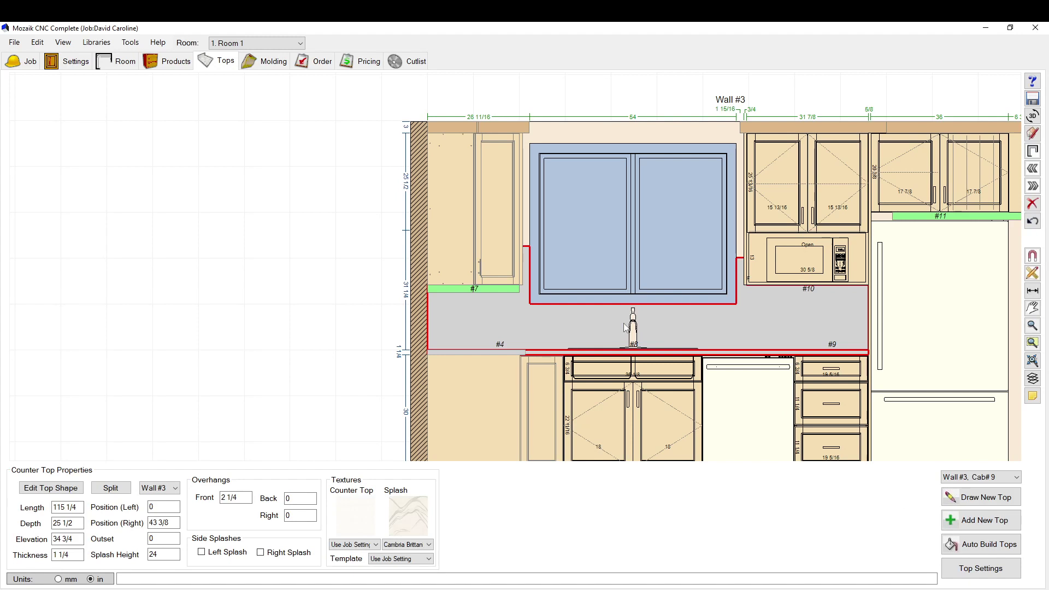